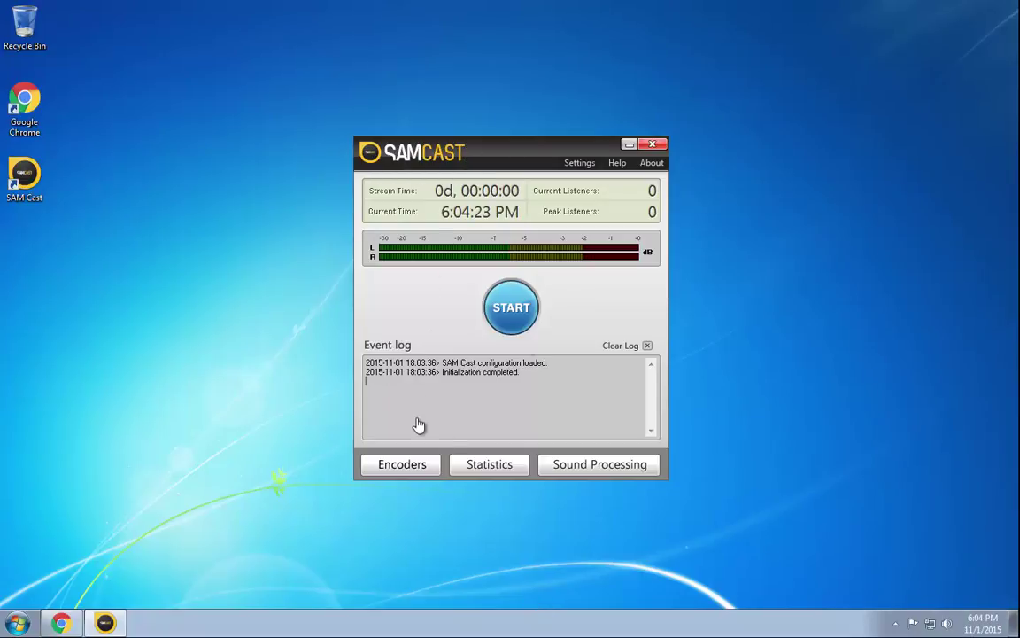
# - Add a new MP3 (LAME_ENC) encoder from the Encoders list and open its configuration
pyautogui.click(416, 478)
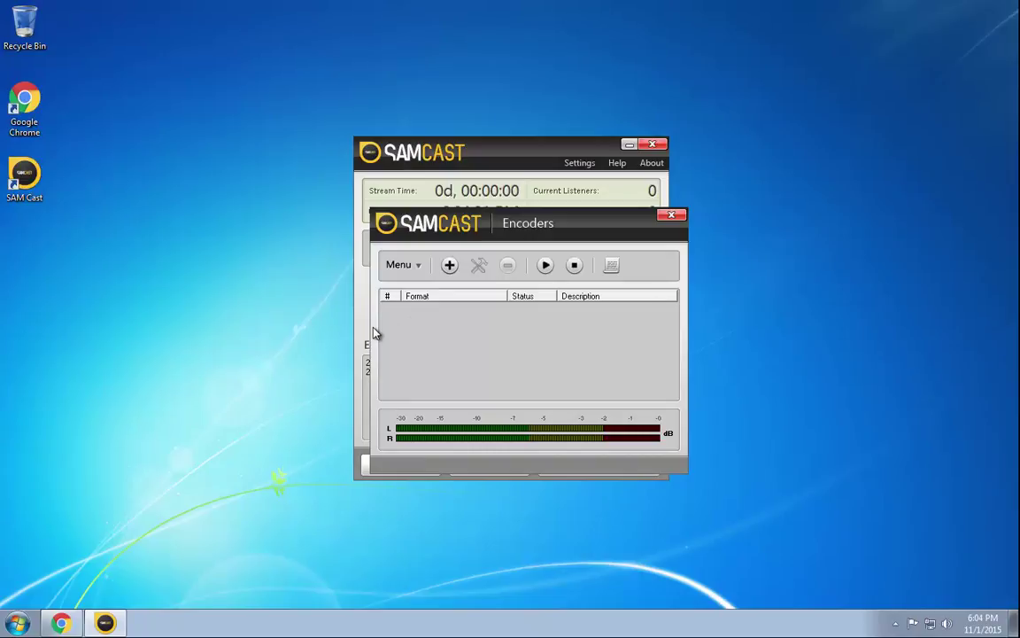
pyautogui.click(450, 266)
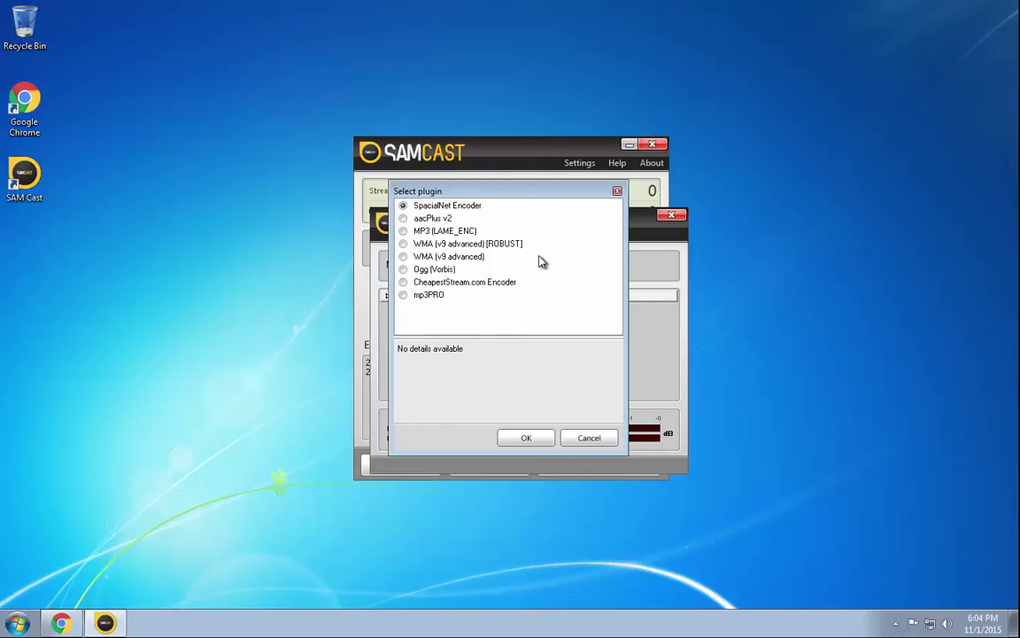
pyautogui.click(404, 231)
pyautogui.click(539, 438)
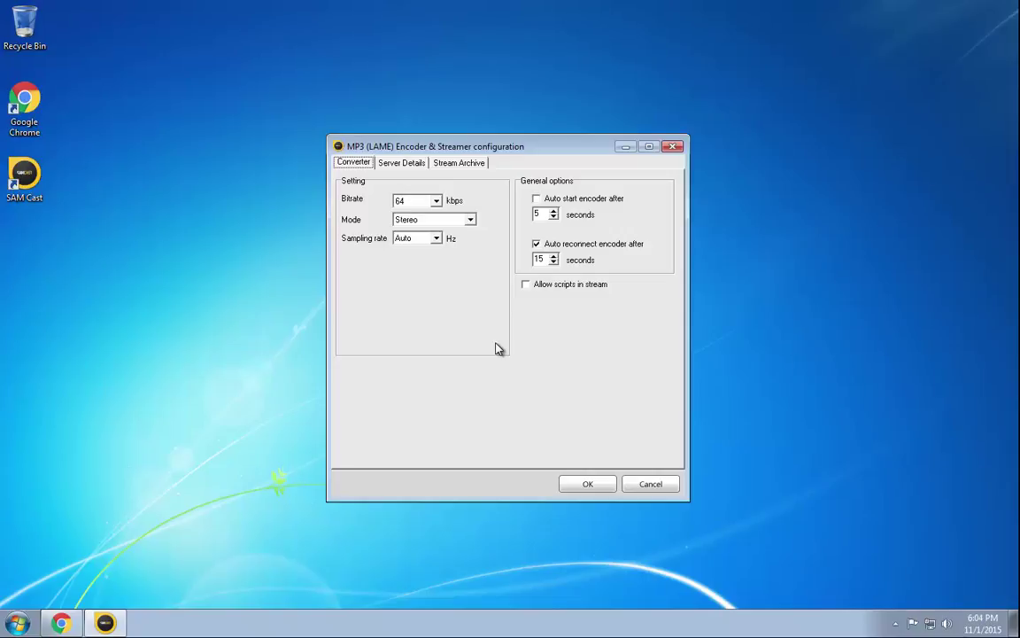
# - Log in to the Stream101 Media Control Panel and view the Quick Links live source details
pyautogui.click(60, 623)
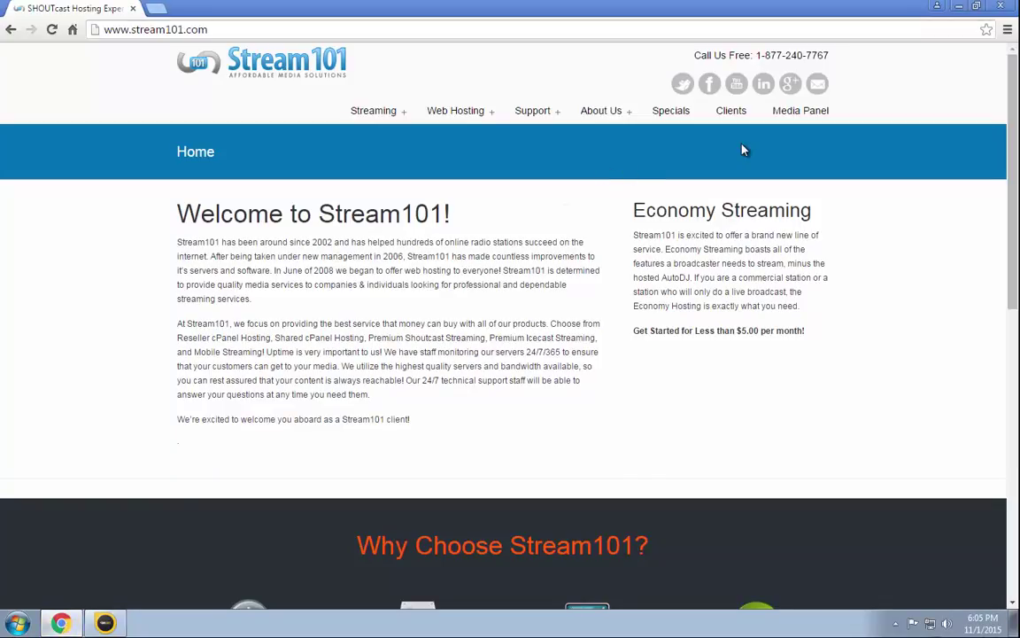
pyautogui.click(804, 118)
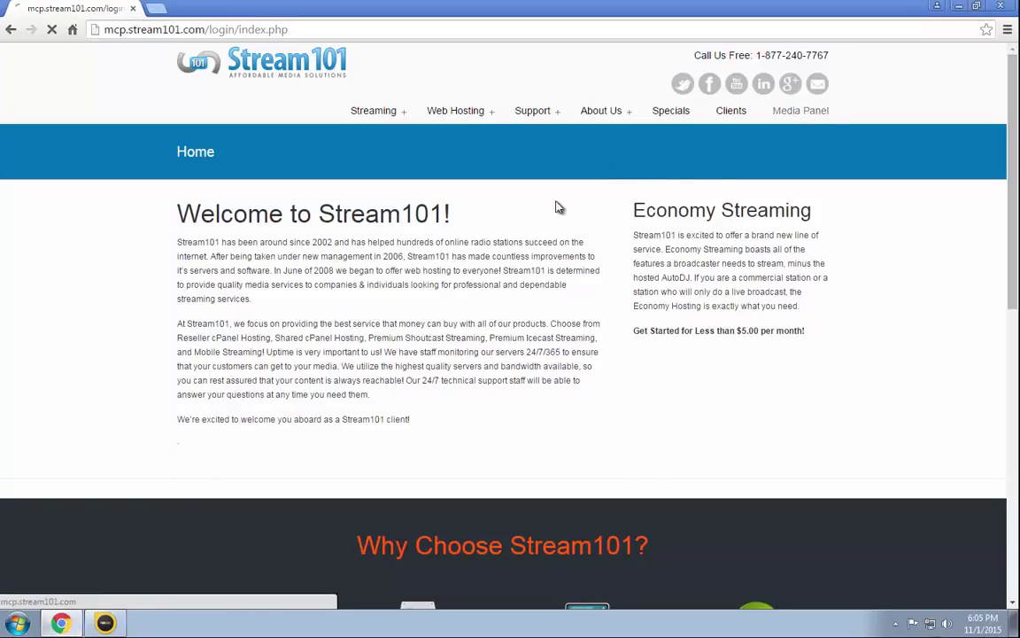
pyautogui.write('t')
pyautogui.press('Tab')
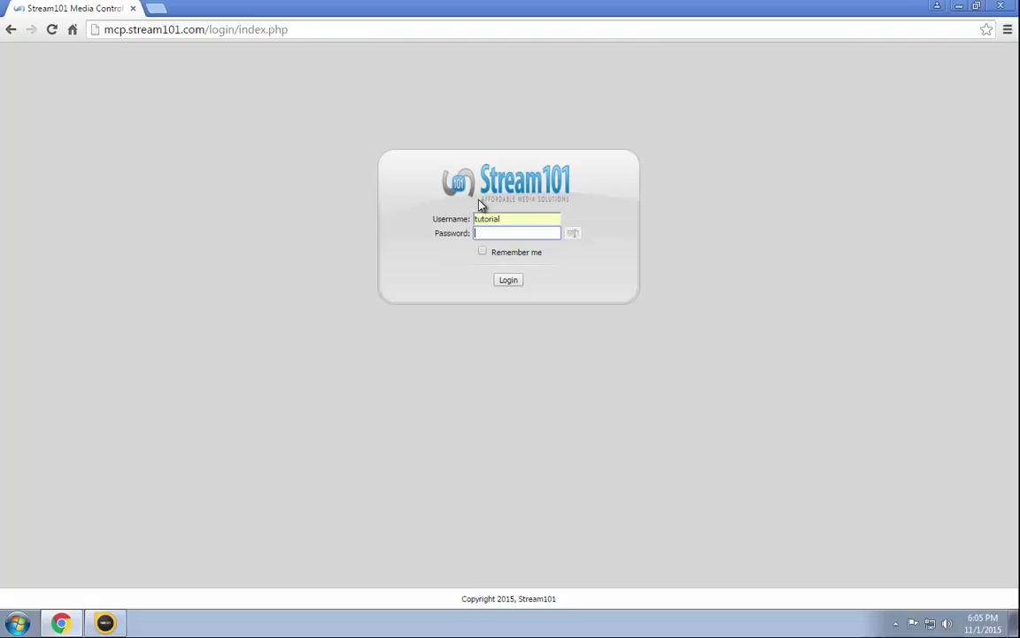
pyautogui.write('tutorial')
pyautogui.press('Return')
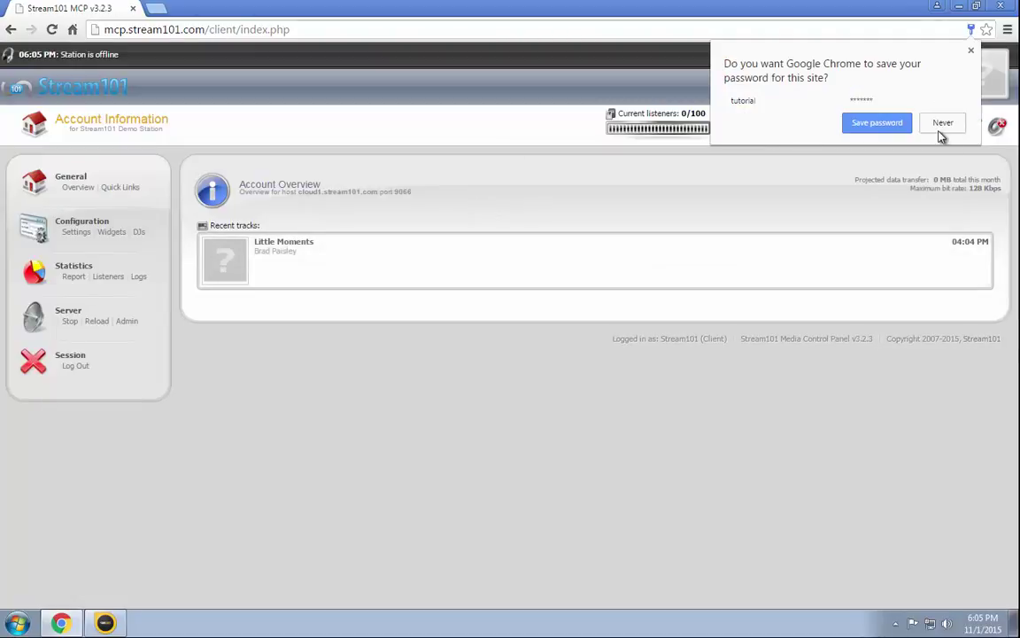
pyautogui.click(942, 122)
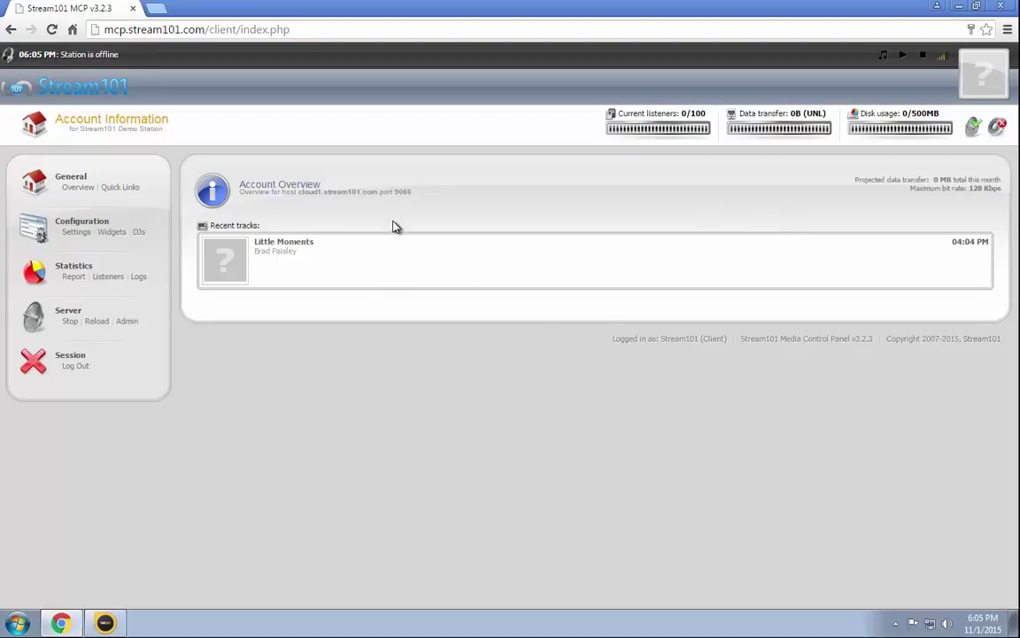
pyautogui.click(120, 188)
pyautogui.scroll(-3, 577, 244)
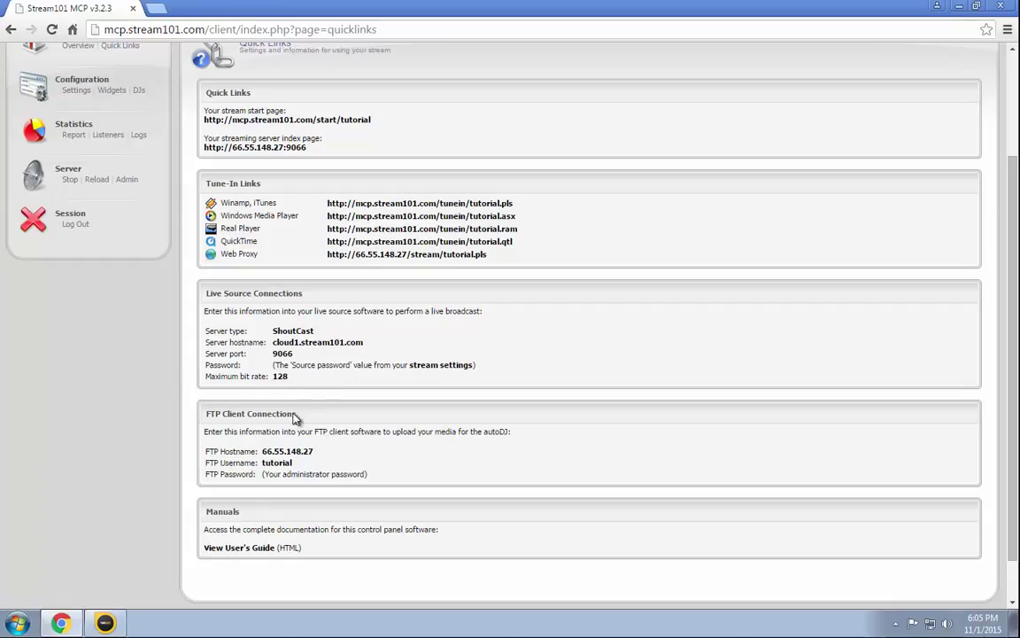
# - Set the encoder bitrate to 128 kbps, auto start after 1 second, auto reconnect after 1 second
pyautogui.click(104, 622)
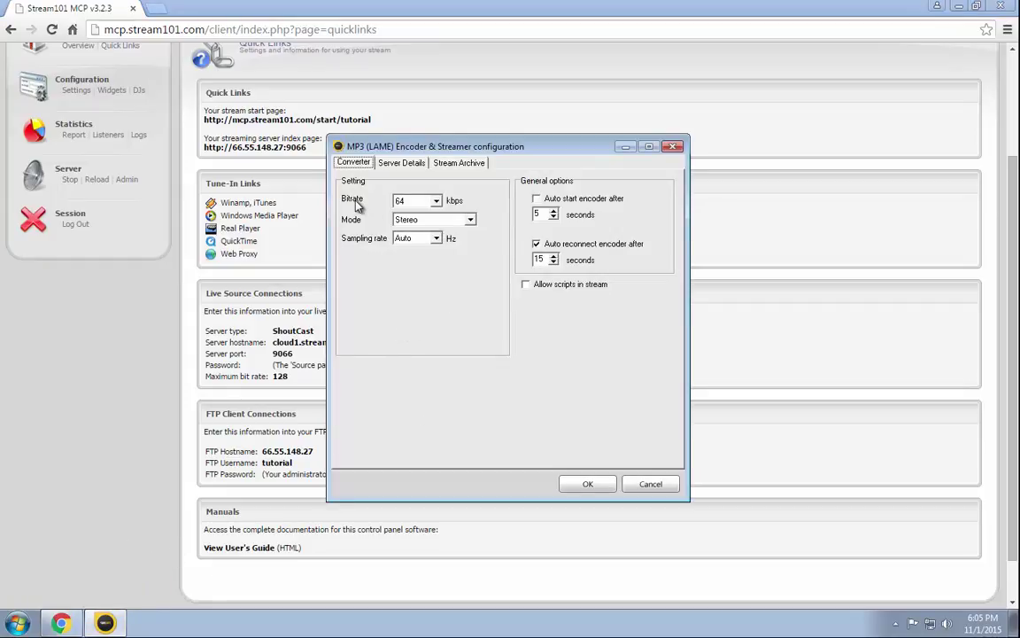
pyautogui.click(425, 204)
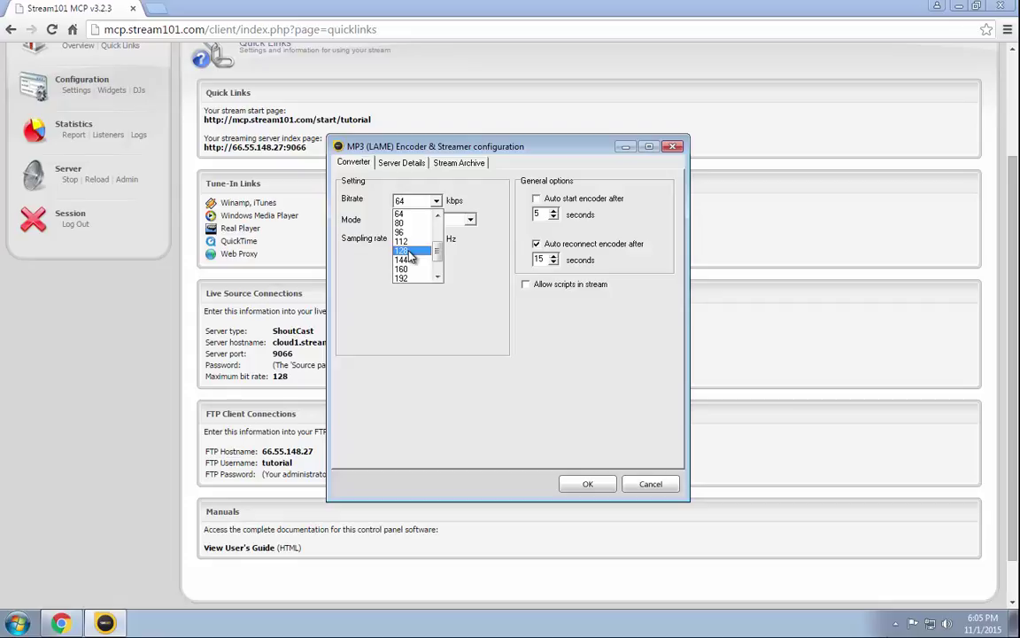
pyautogui.moveTo(437, 252); pyautogui.dragTo(436, 228)
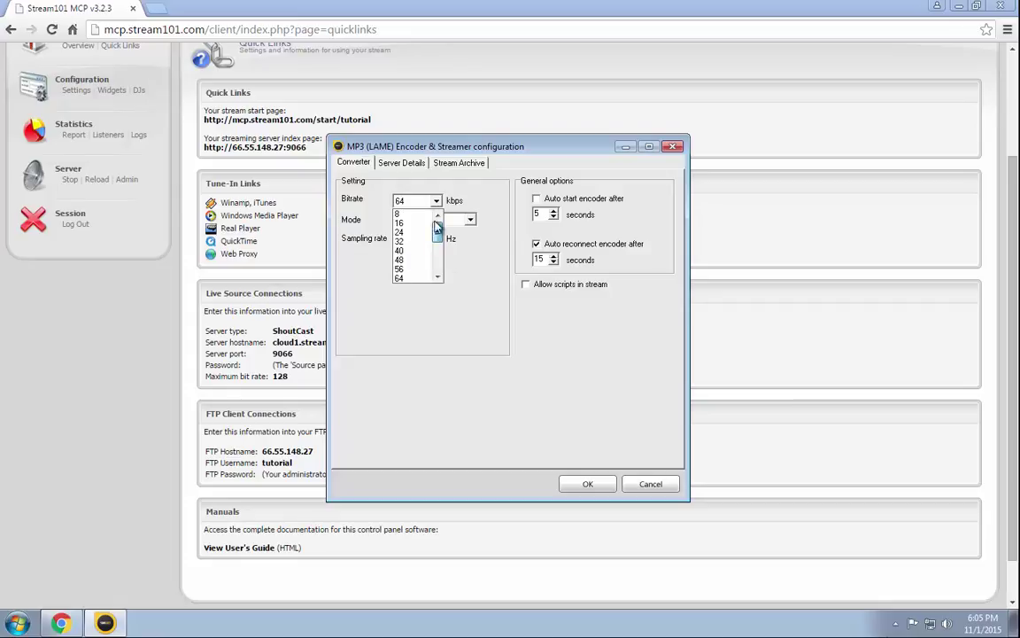
pyautogui.click(412, 268)
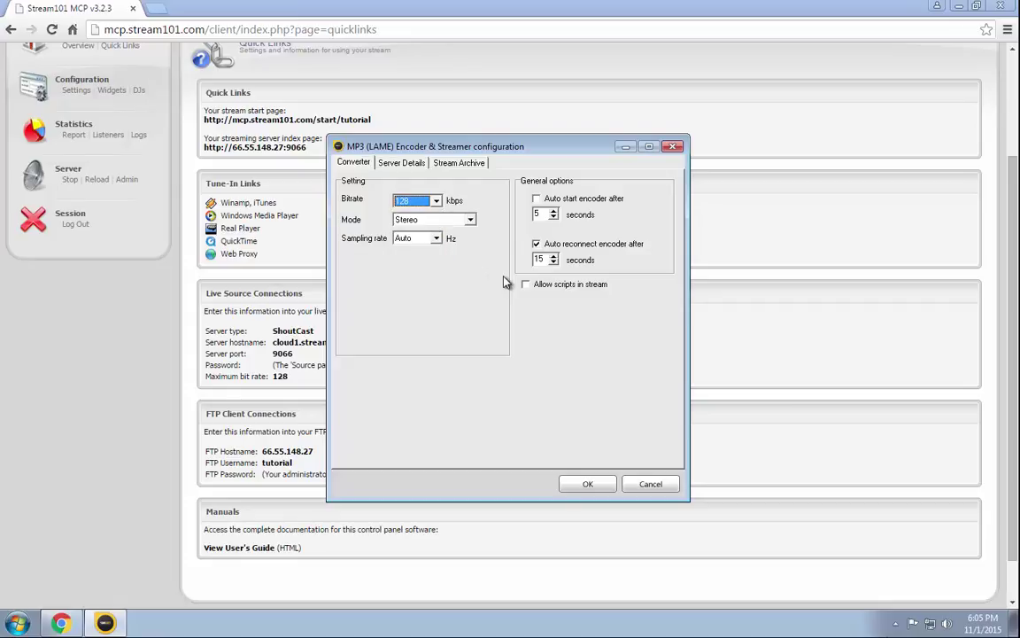
pyautogui.press('Delete')
pyautogui.click(536, 199)
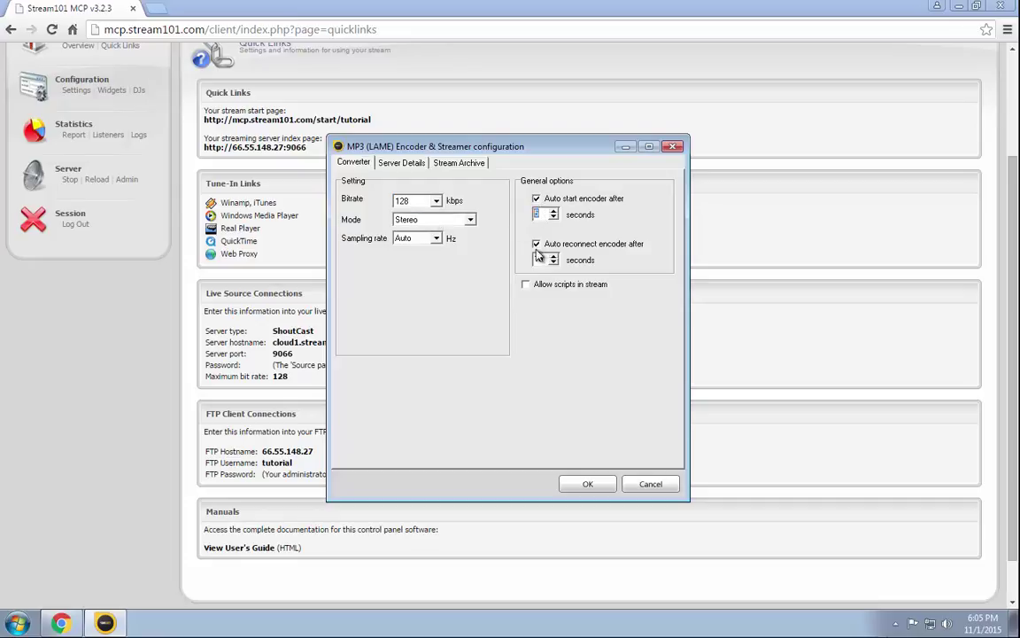
pyautogui.click(543, 258)
pyautogui.press('BackSpace')
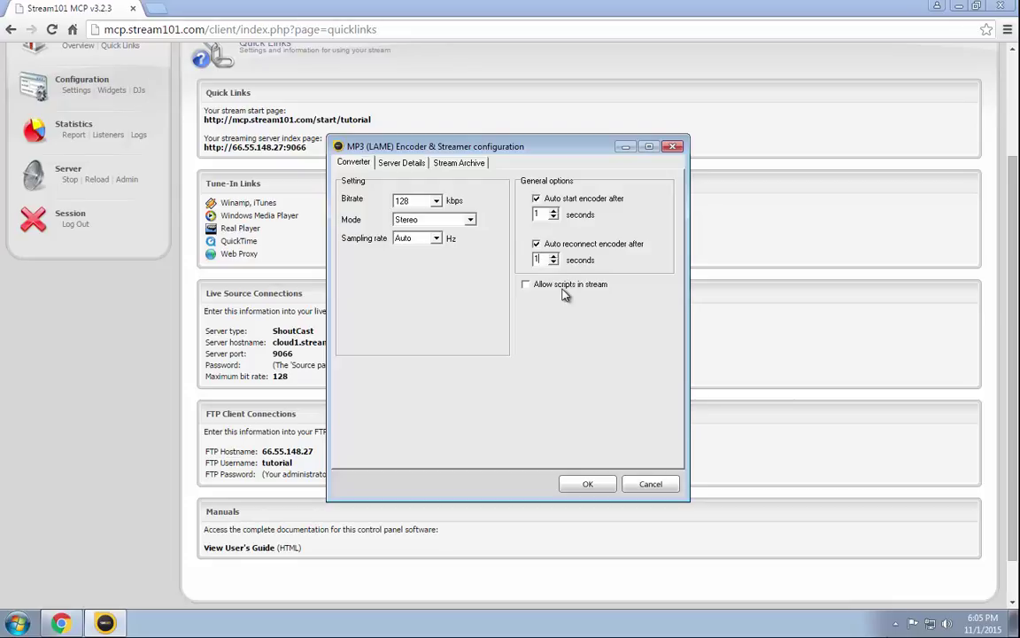
# - Switch Server Details to SHOUTcast v1 and copy the hostname cloud1.stream101.com from Quick Links
pyautogui.click(408, 165)
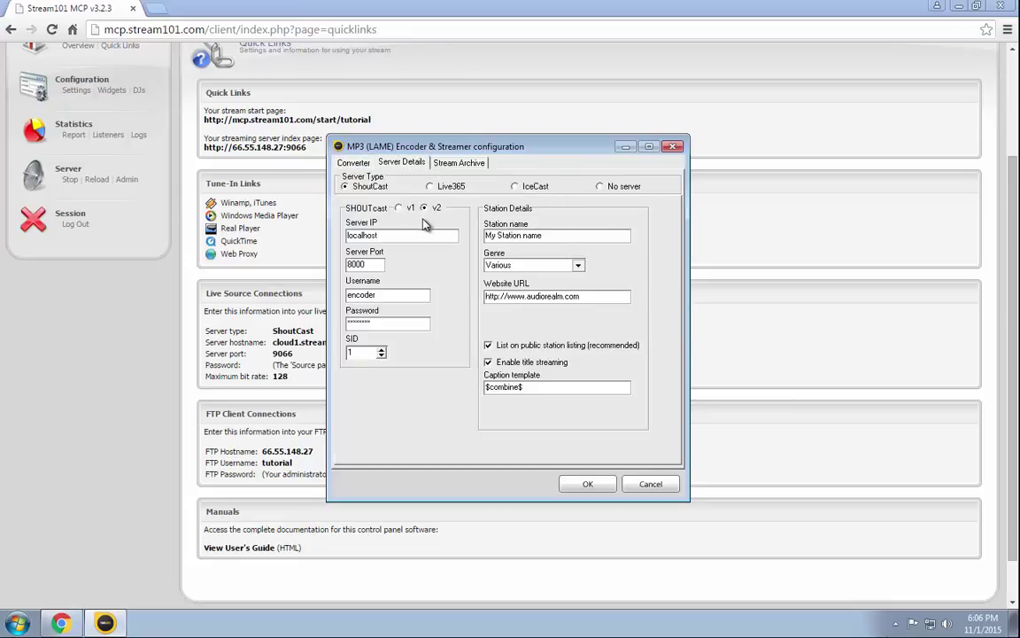
pyautogui.click(399, 207)
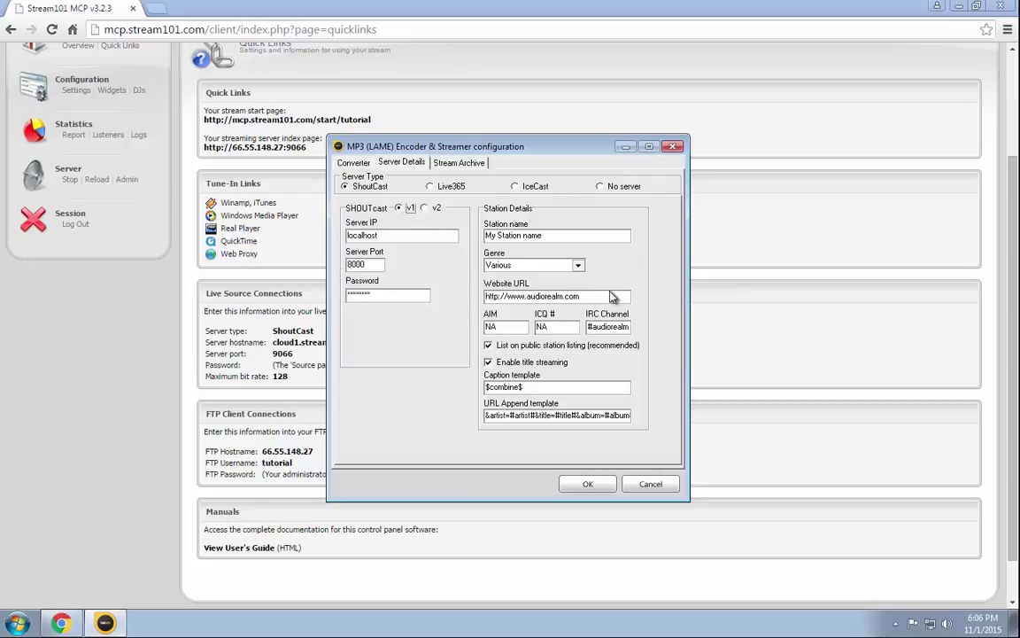
pyautogui.click(326, 342)
pyautogui.moveTo(364, 341); pyautogui.dragTo(274, 348)
pyautogui.hotkey('ctrl', 'c')
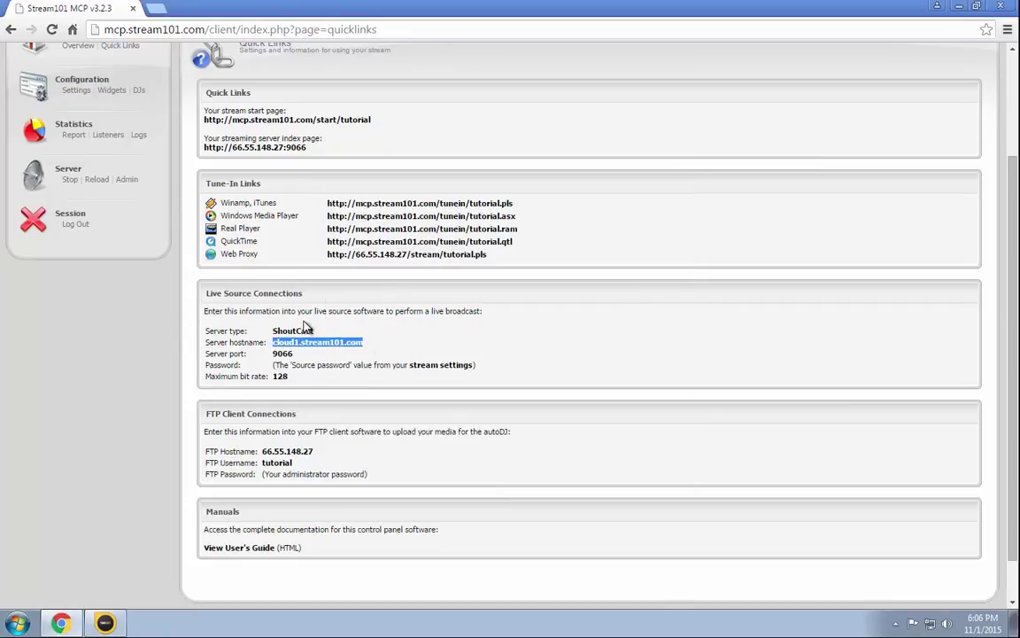
# - Enter cloud1.stream101.com as Server IP, port 9066, and the source password
pyautogui.click(105, 623)
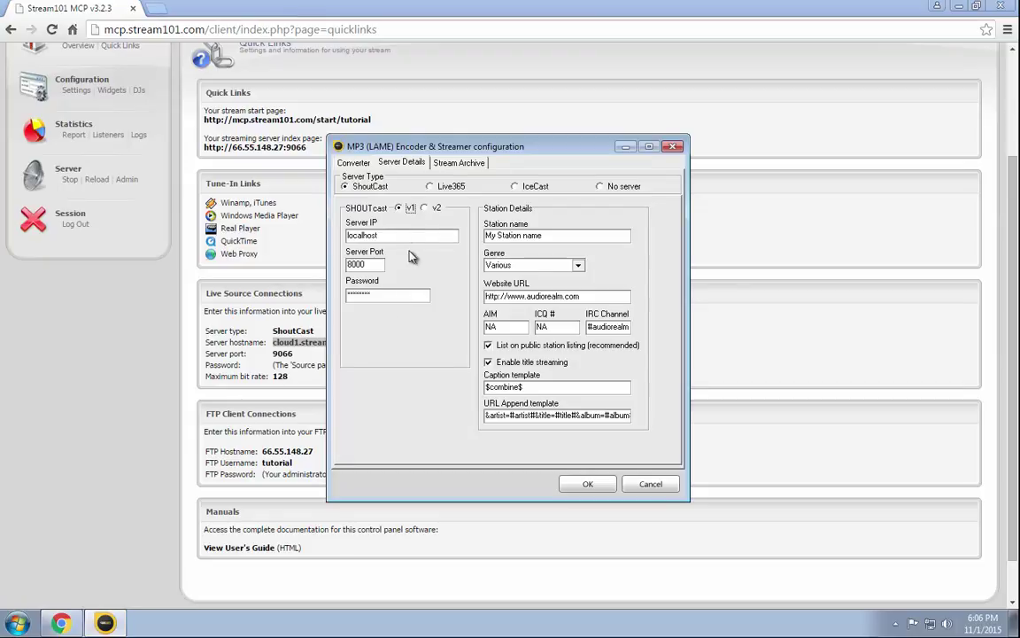
pyautogui.moveTo(416, 235); pyautogui.dragTo(256, 211)
pyautogui.hotkey('ctrl', 'v')
pyautogui.press('Tab')
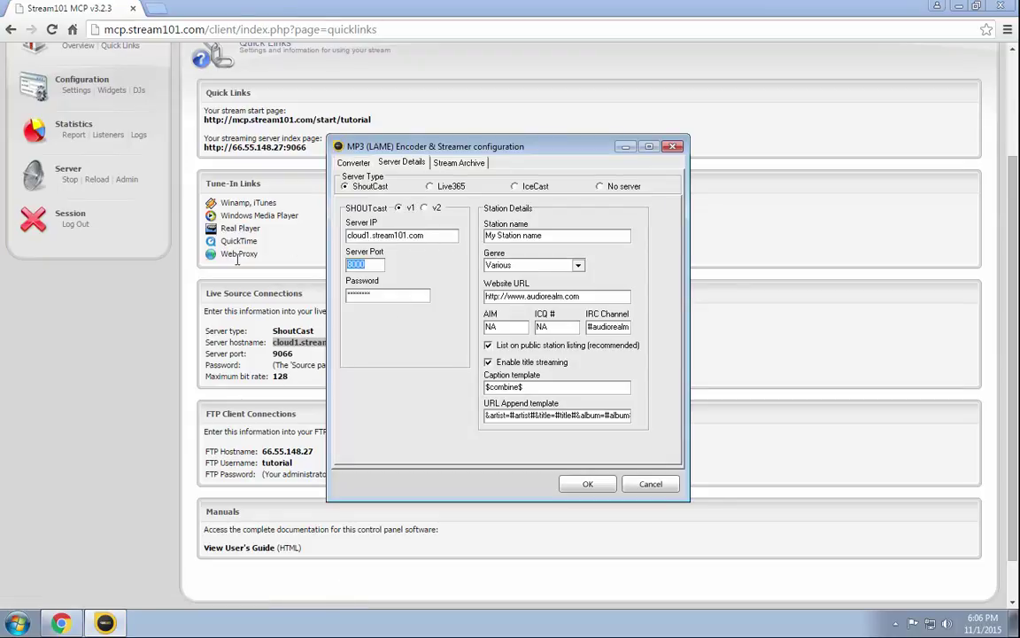
pyautogui.press('Home')
pyautogui.hotkey('shift', 'End')
pyautogui.write('9066')
pyautogui.press('Tab')
pyautogui.write('********')
pyautogui.press('Return')
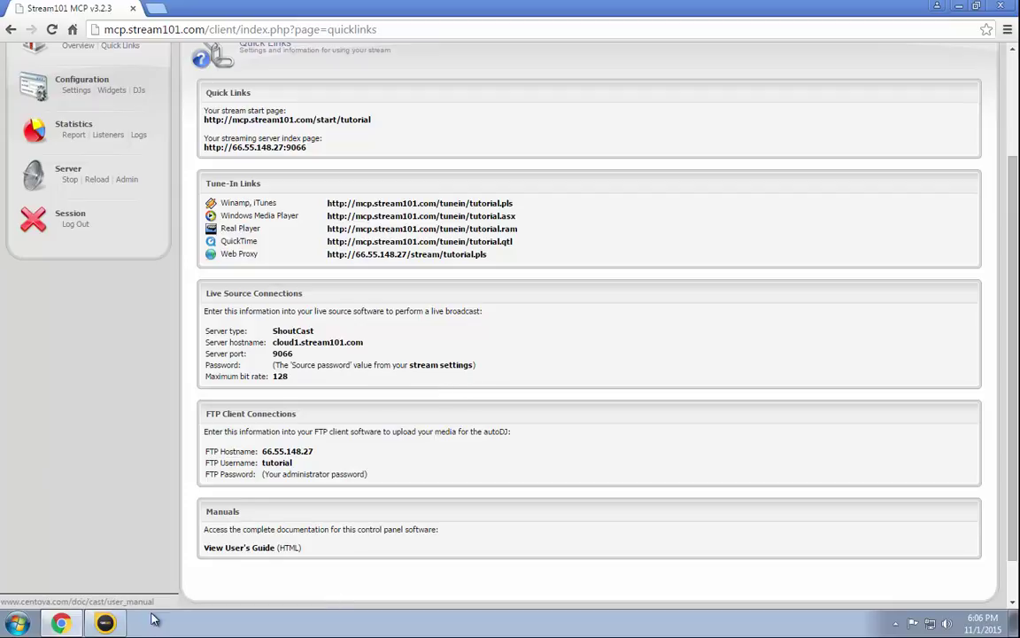
pyautogui.click(105, 622)
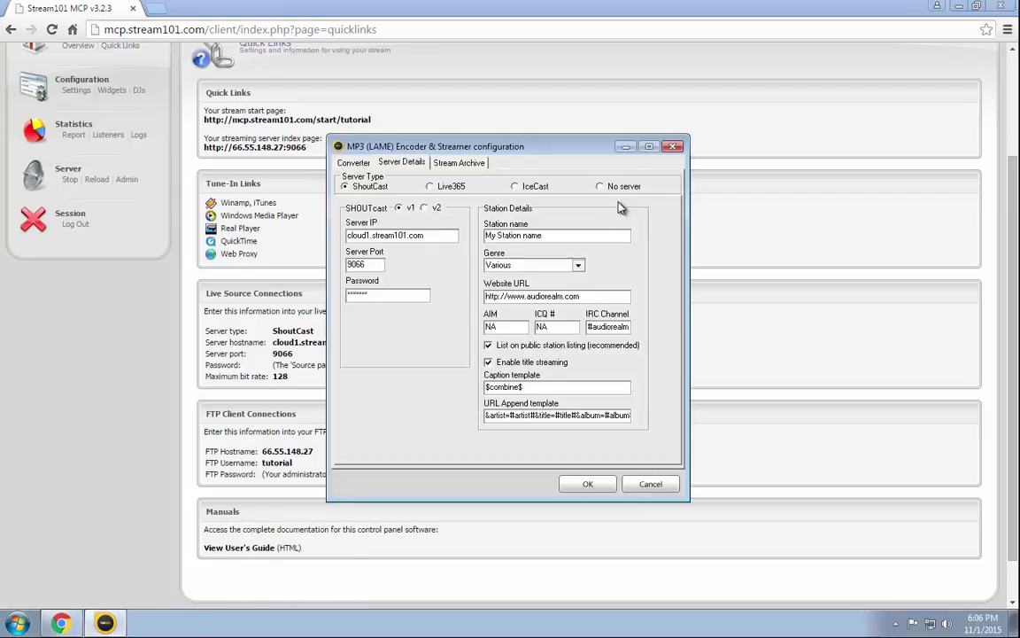
pyautogui.moveTo(589, 235); pyautogui.dragTo(485, 236)
pyautogui.write('Stream101')
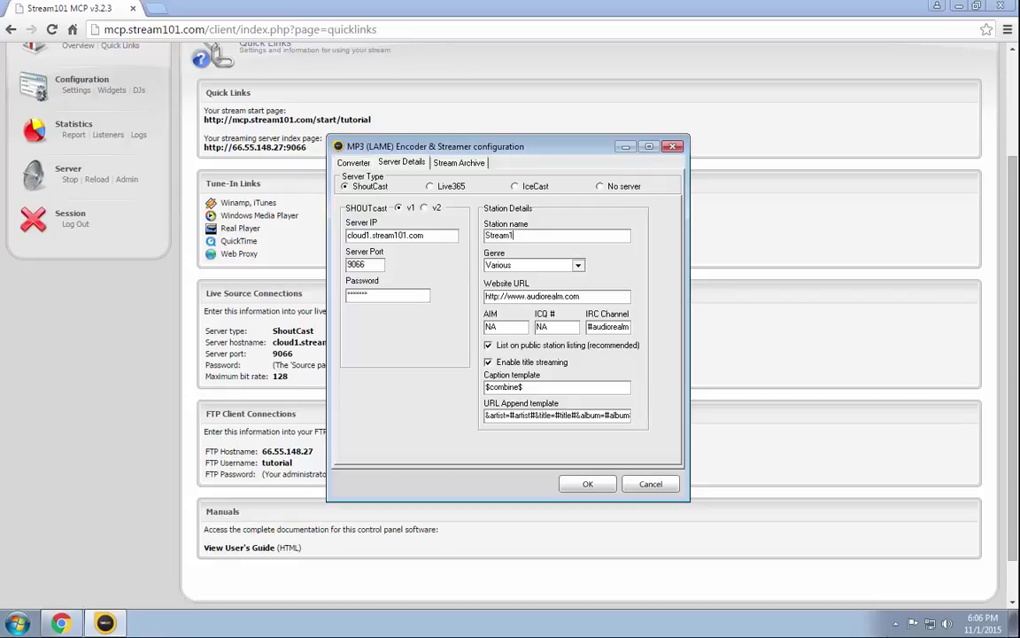
pyautogui.press('Tab')
pyautogui.press('Tab')
pyautogui.write('http://www.stream101.com')
# - Fill AIM and ICQ with Stream101 and the IRC channel with #Stream101
pyautogui.press('Tab')
pyautogui.write('Stream10')
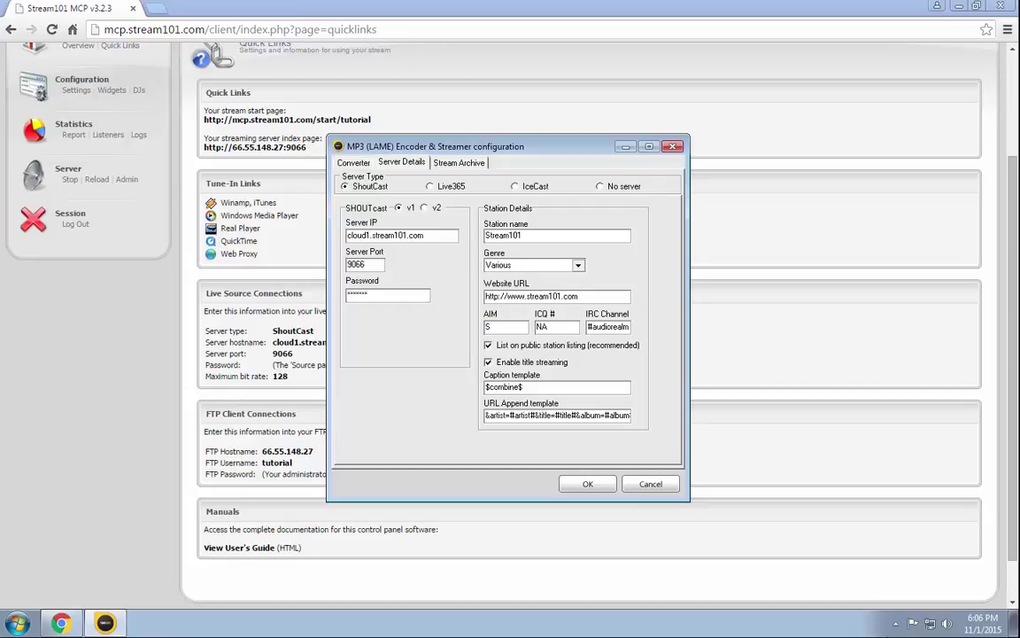
pyautogui.hotkey('ctrl', 'a')
pyautogui.hotkey('ctrl', 'c')
pyautogui.press('Tab')
pyautogui.hotkey('ctrl', 'v')
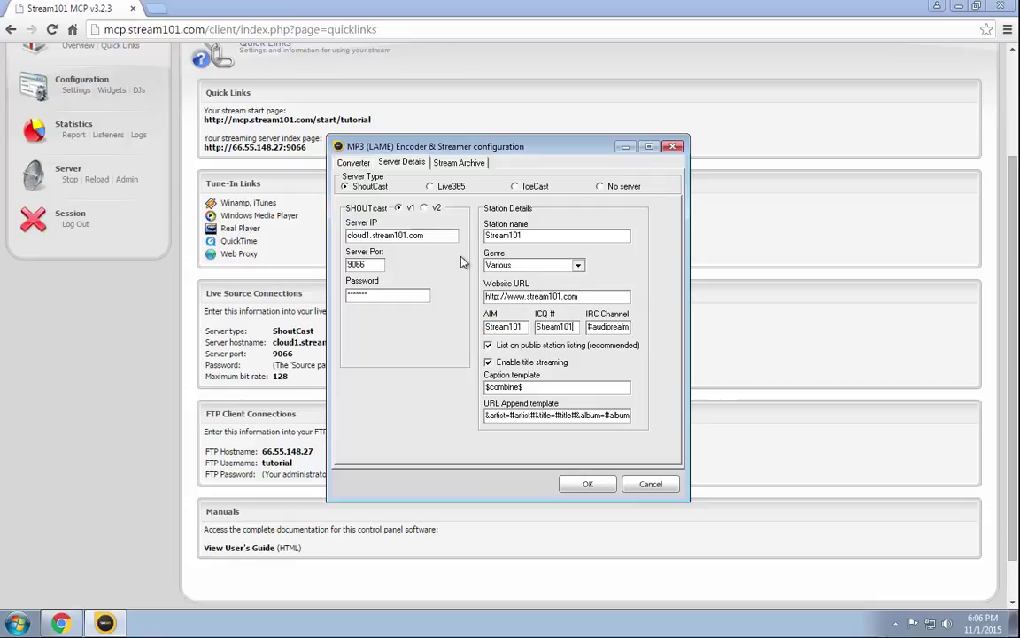
pyautogui.press('Tab')
pyautogui.write('#')
pyautogui.hotkey('ctrl', 'v')
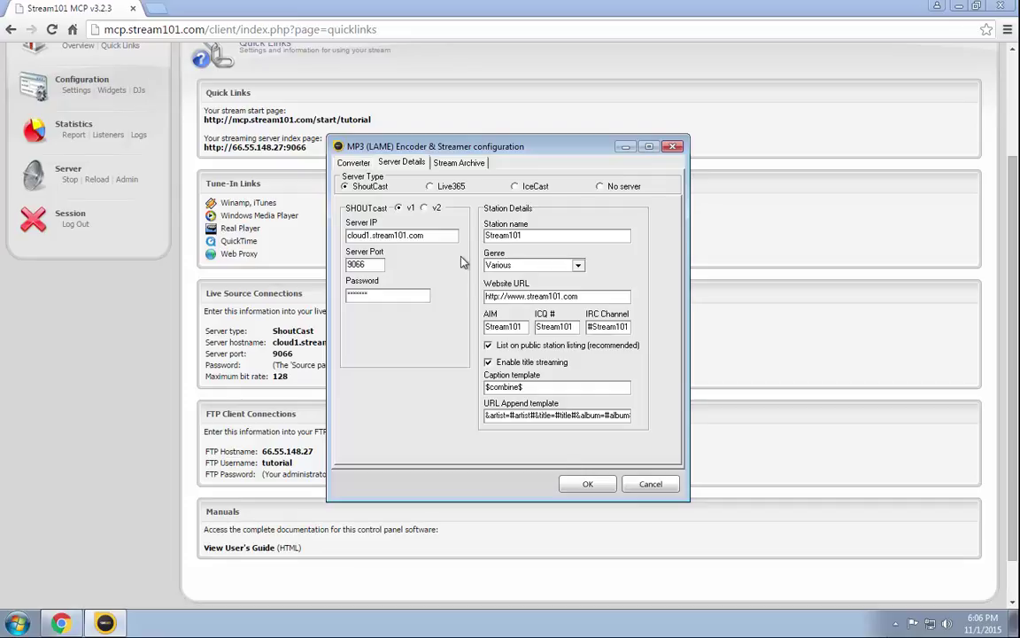
# - Save the encoder configuration and start the MP3 128 kb/s encoder streaming
pyautogui.click(590, 485)
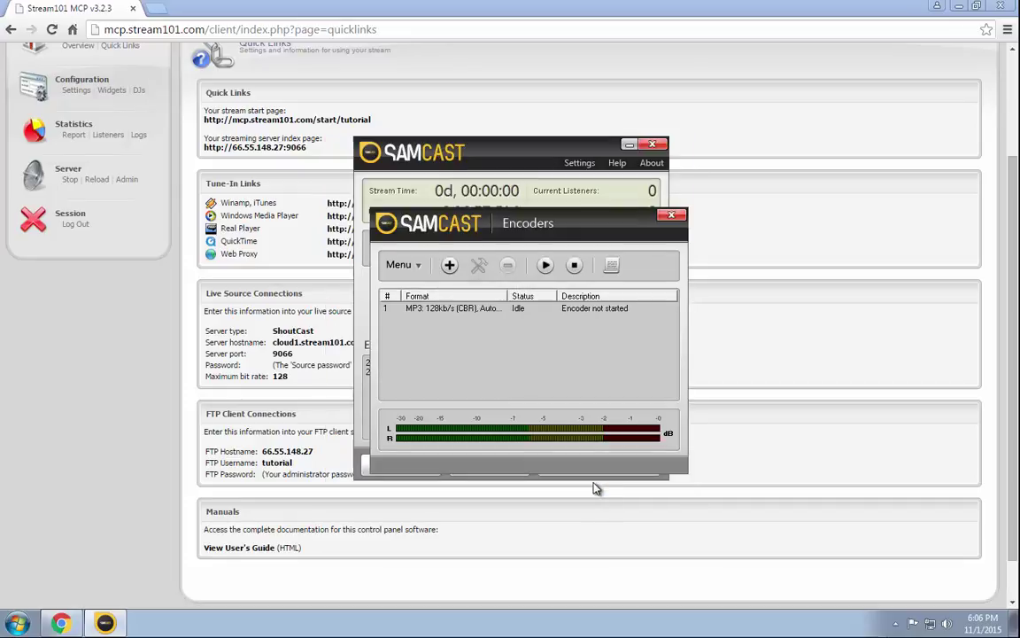
pyautogui.click(520, 308)
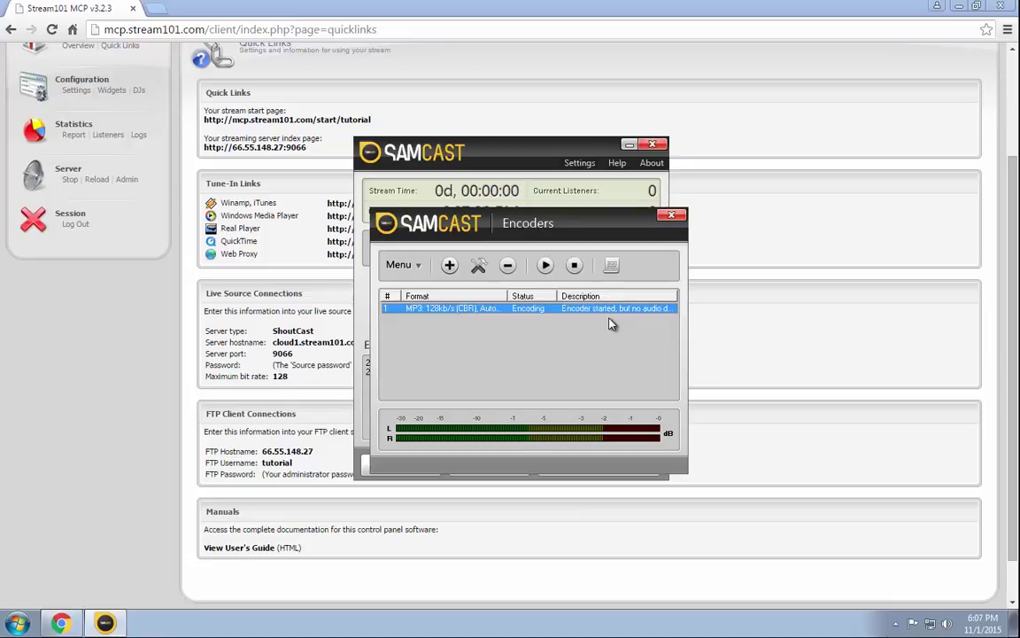
pyautogui.click(592, 340)
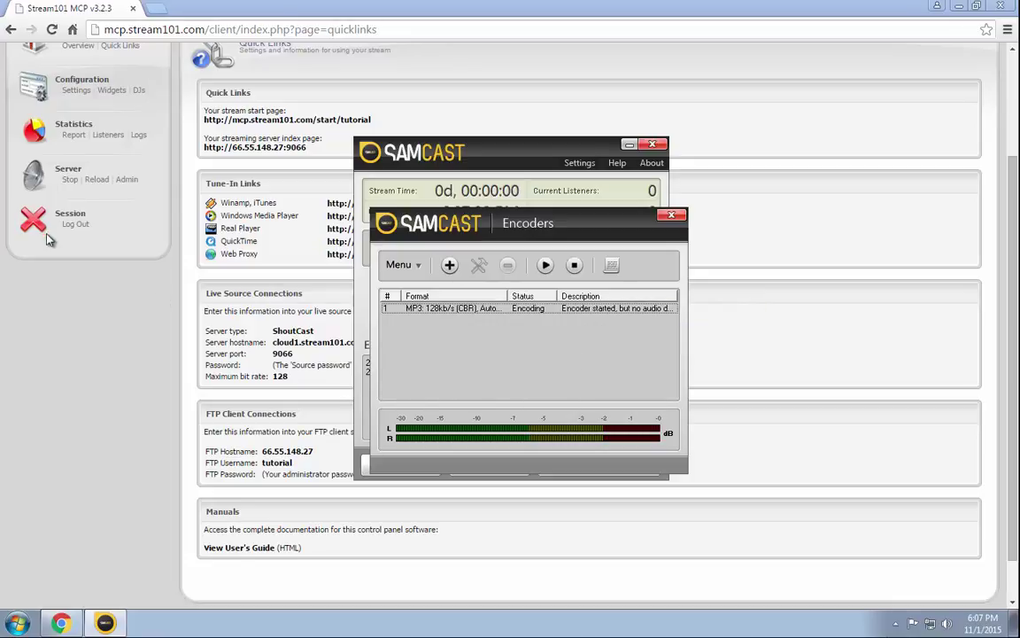
# - Return to the control panel's Account Overview and check the server's online status
pyautogui.click(40, 358)
pyautogui.scroll(2, 40, 357)
pyautogui.click(78, 186)
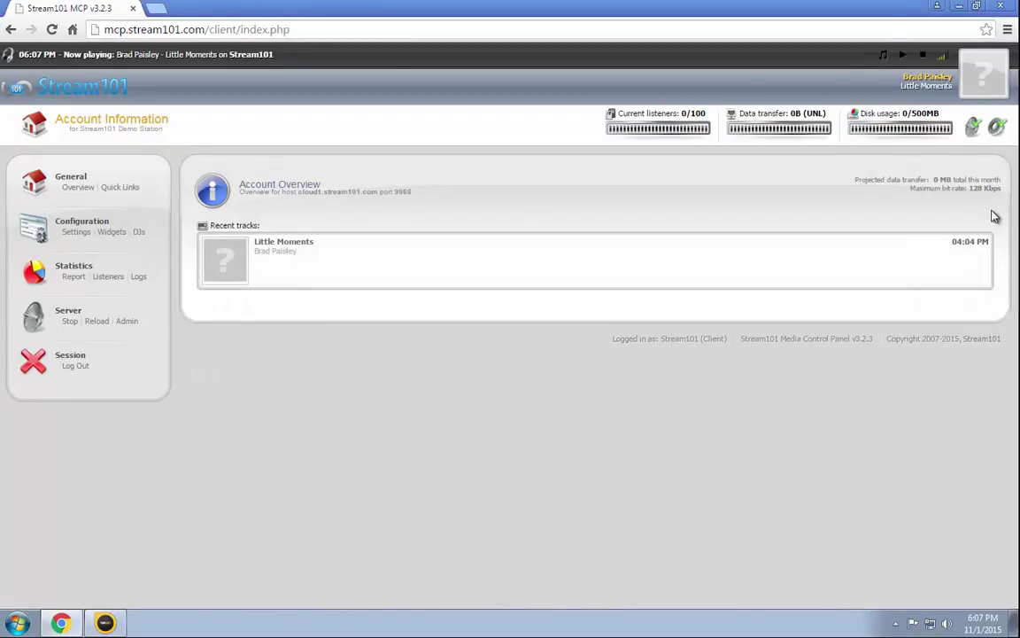
pyautogui.moveTo(968, 128)
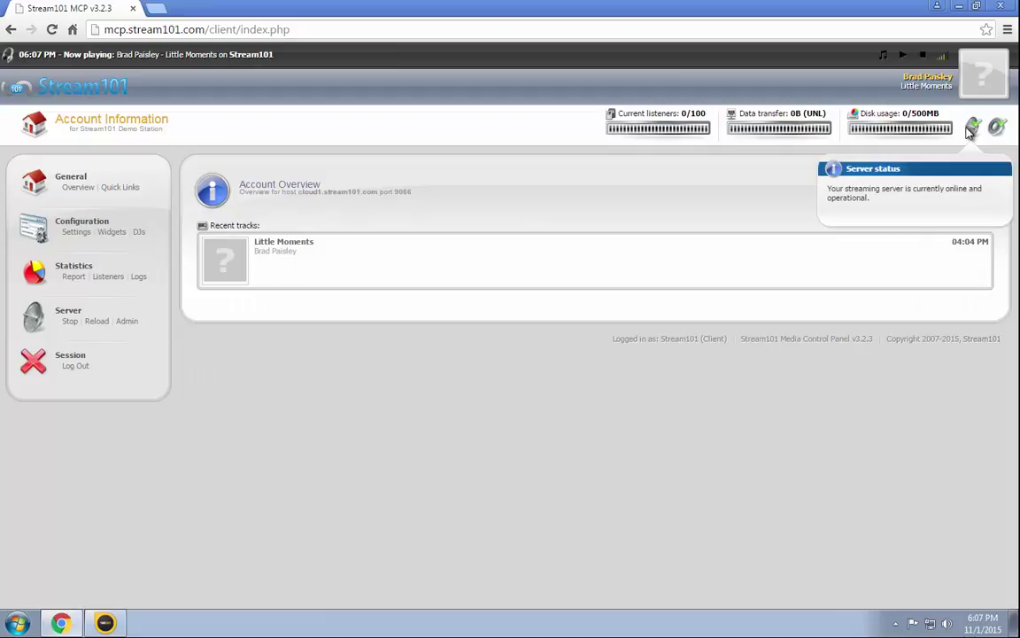